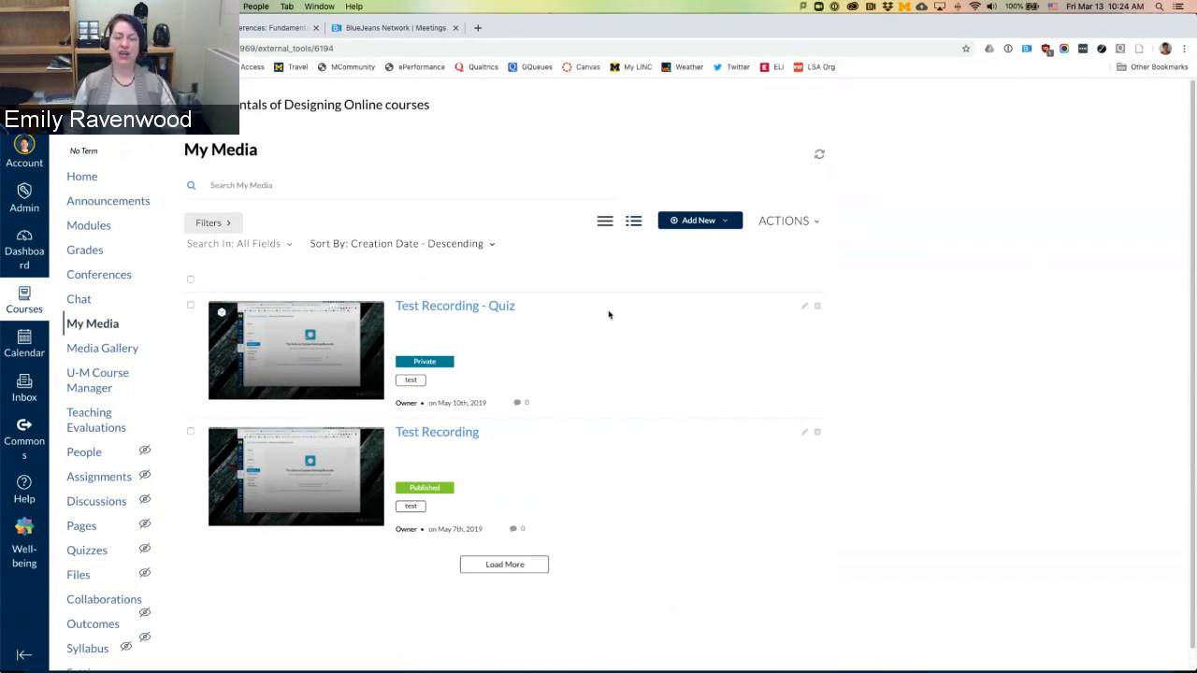
Step: Add new media to My Media with Kaltura Capture and allow the desktop recorder to launch
left_click(728, 221)
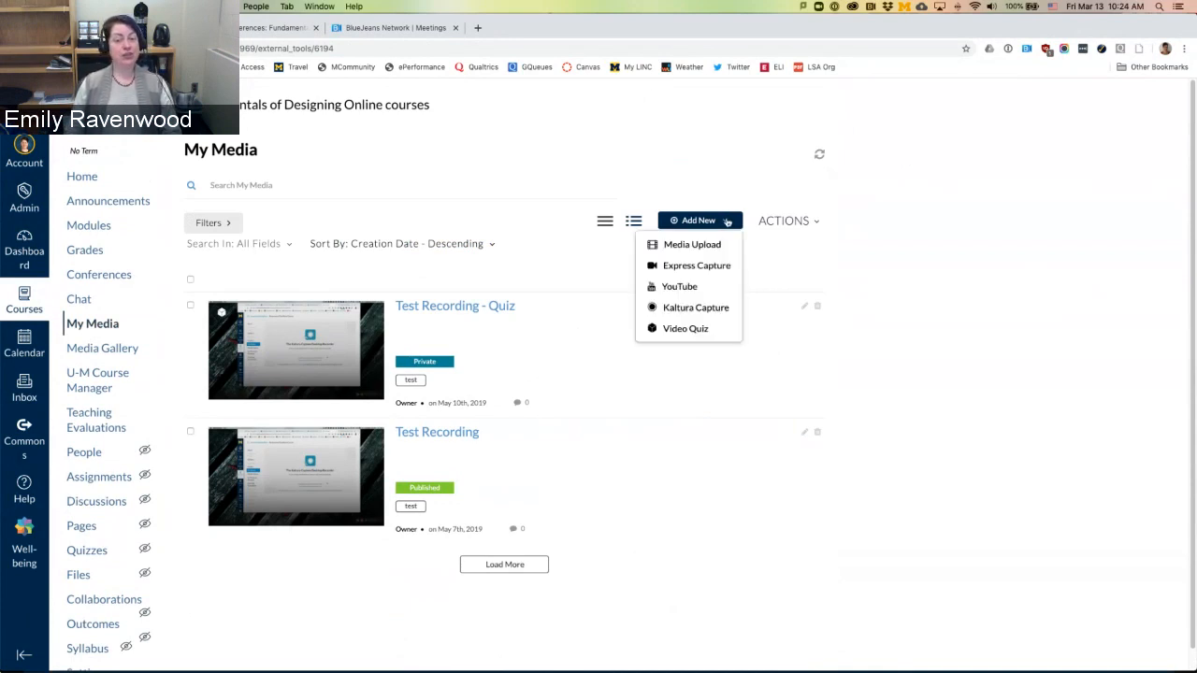
left_click(681, 315)
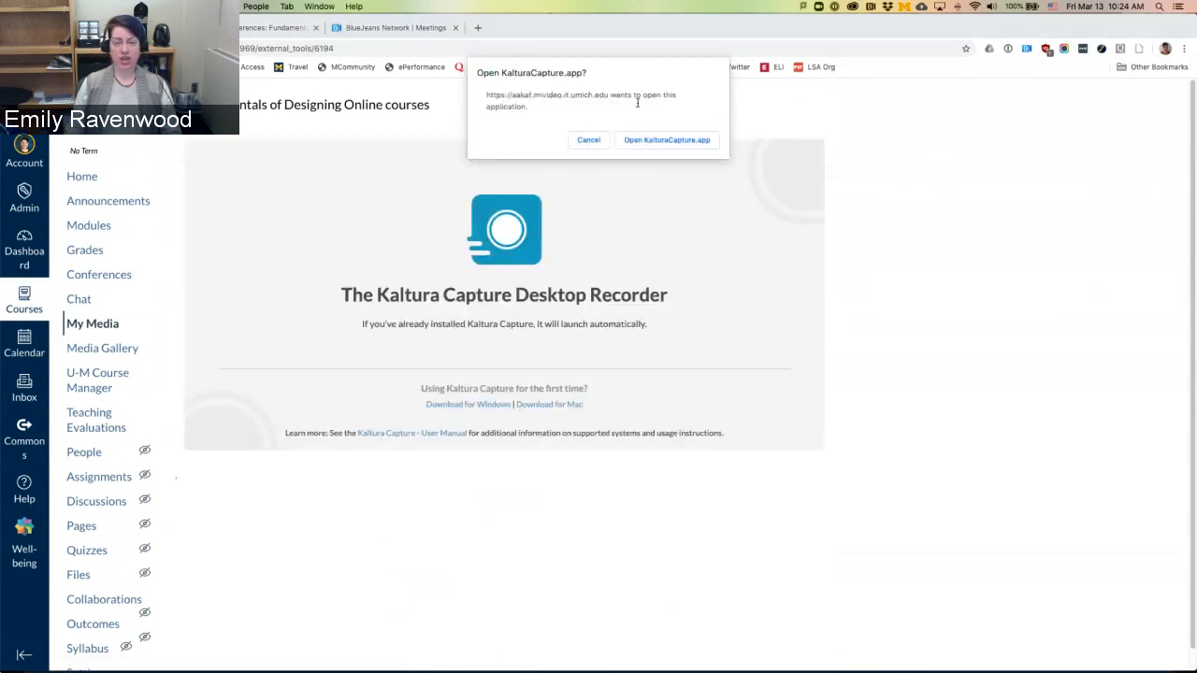
left_click(677, 142)
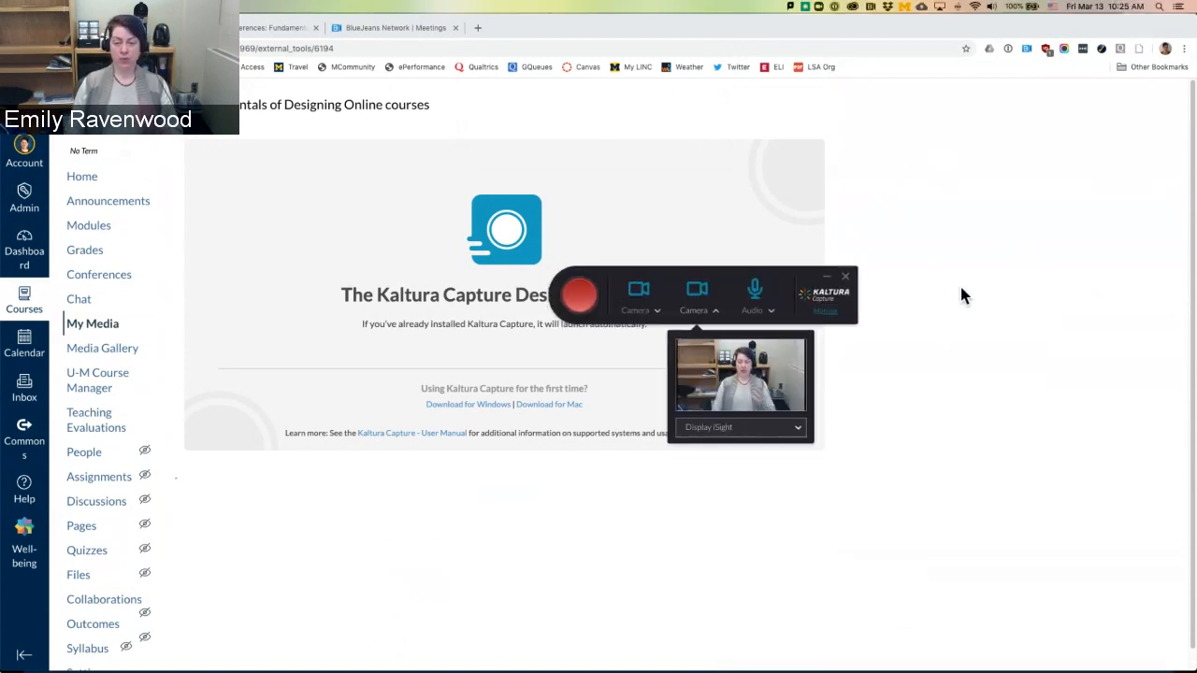
Step: Examine the preview and source options of both camera inputs in the Kaltura recorder, and close it without recording
left_click(717, 313)
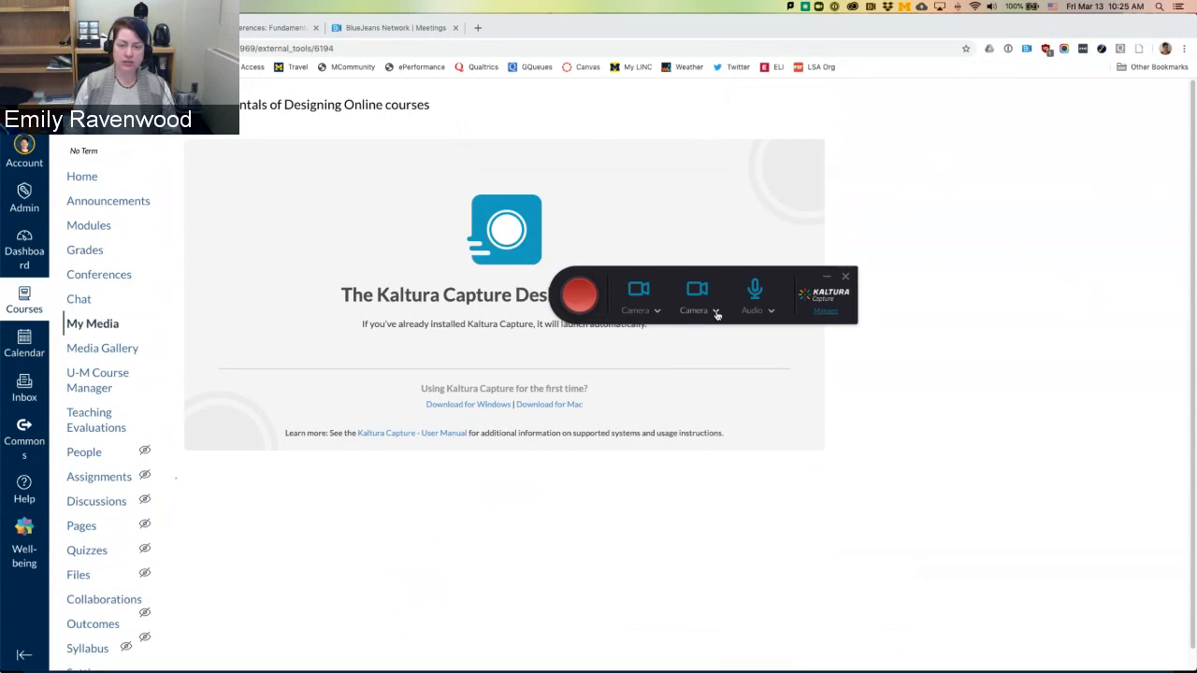
left_click(716, 314)
left_click(657, 312)
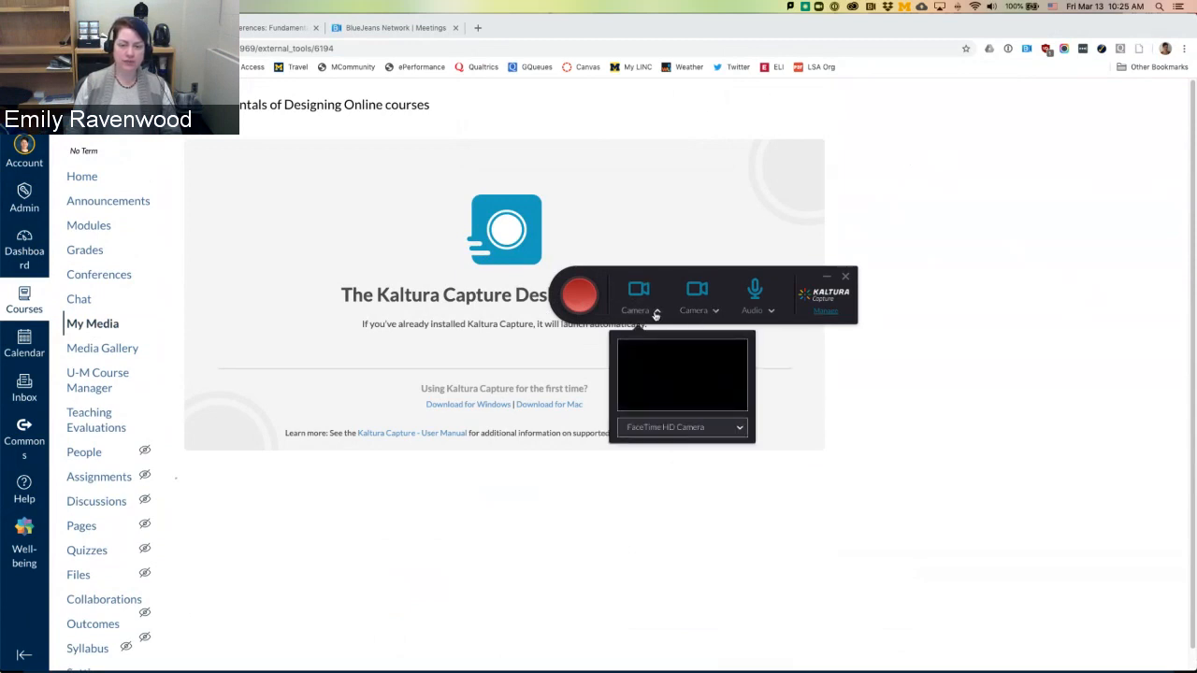
left_click(657, 313)
left_click(714, 314)
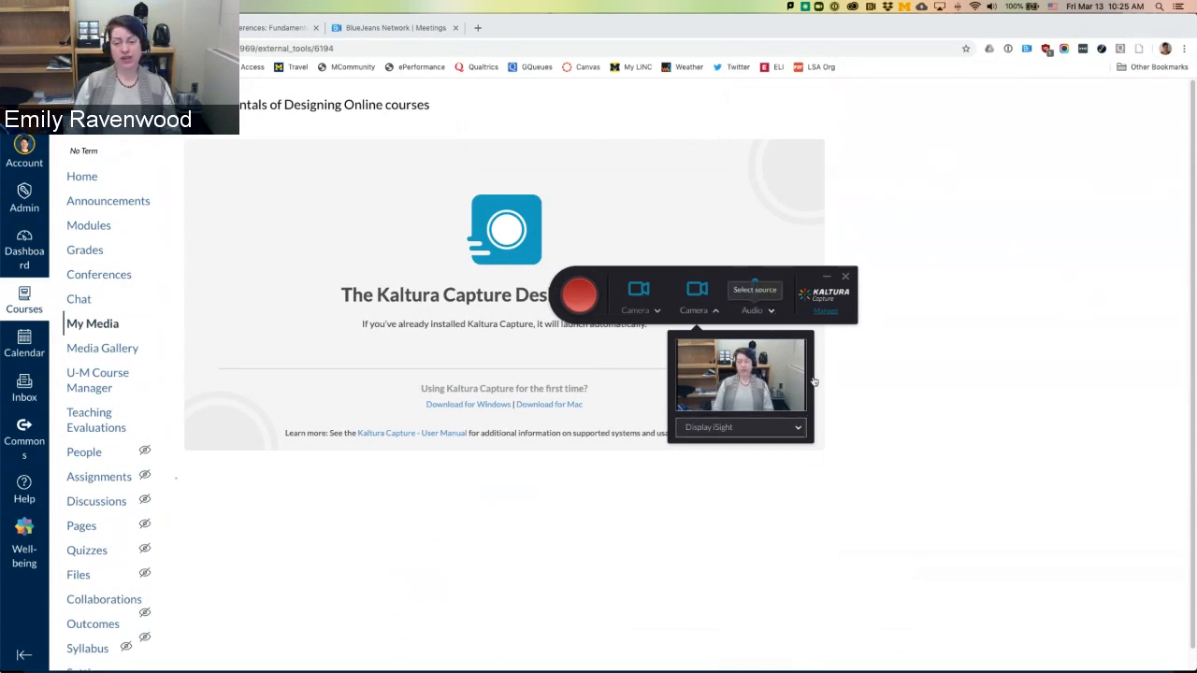
left_click(798, 428)
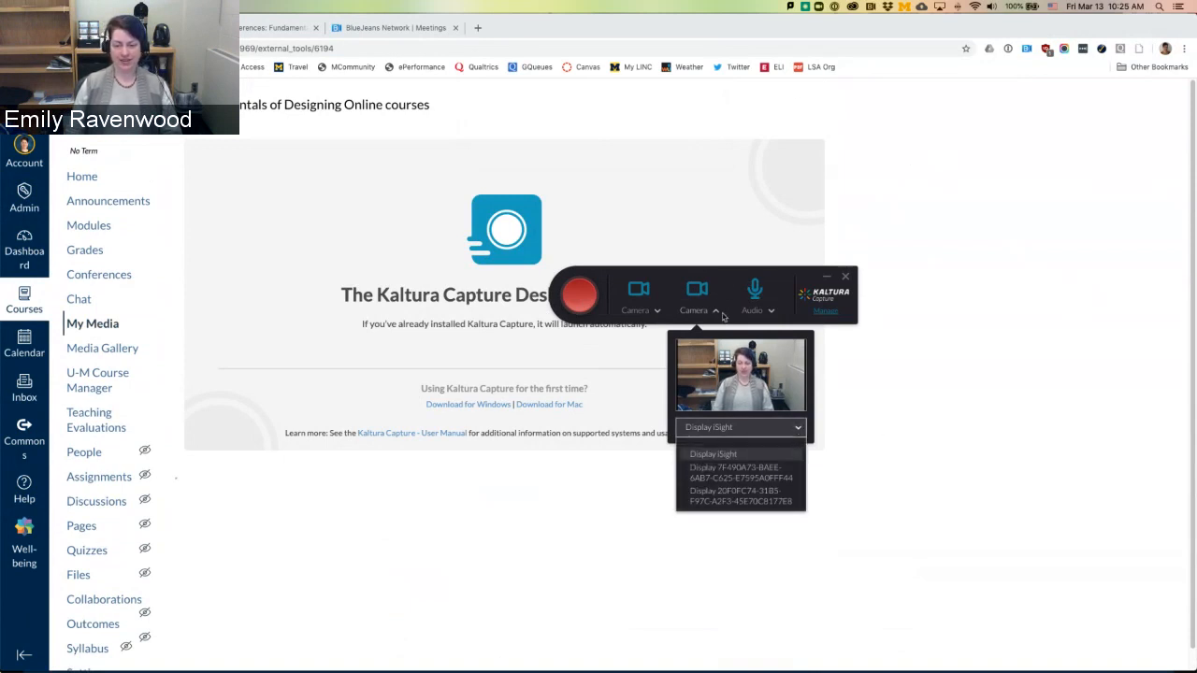
left_click(797, 277)
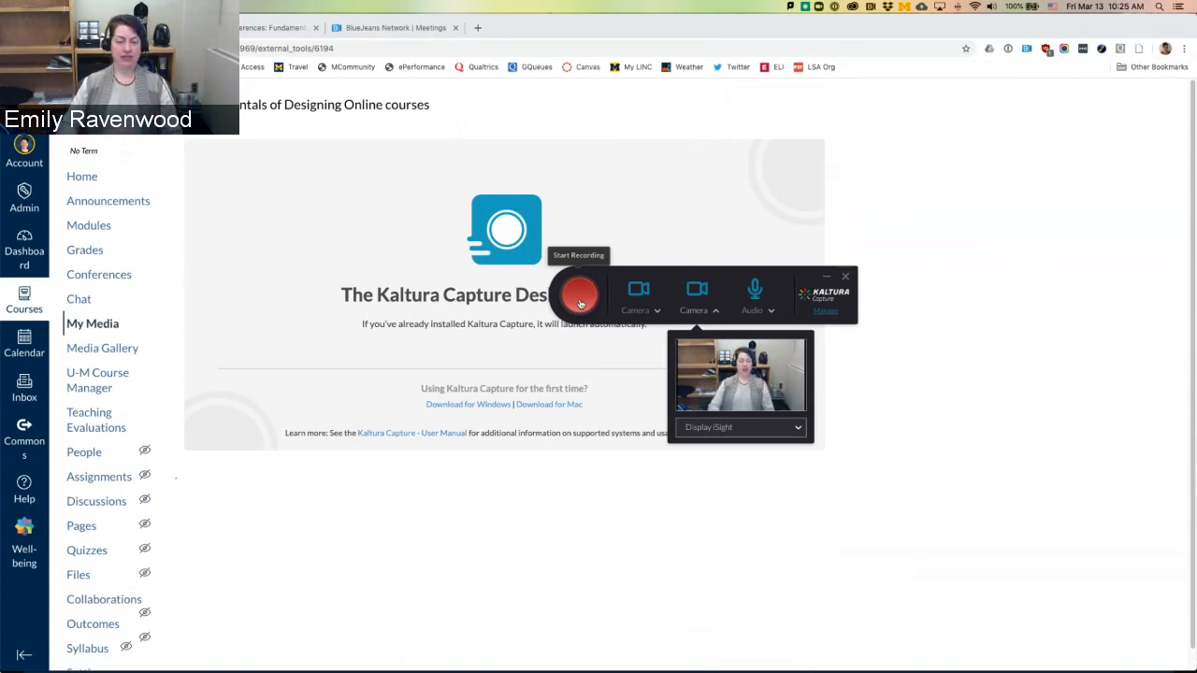
left_click(846, 278)
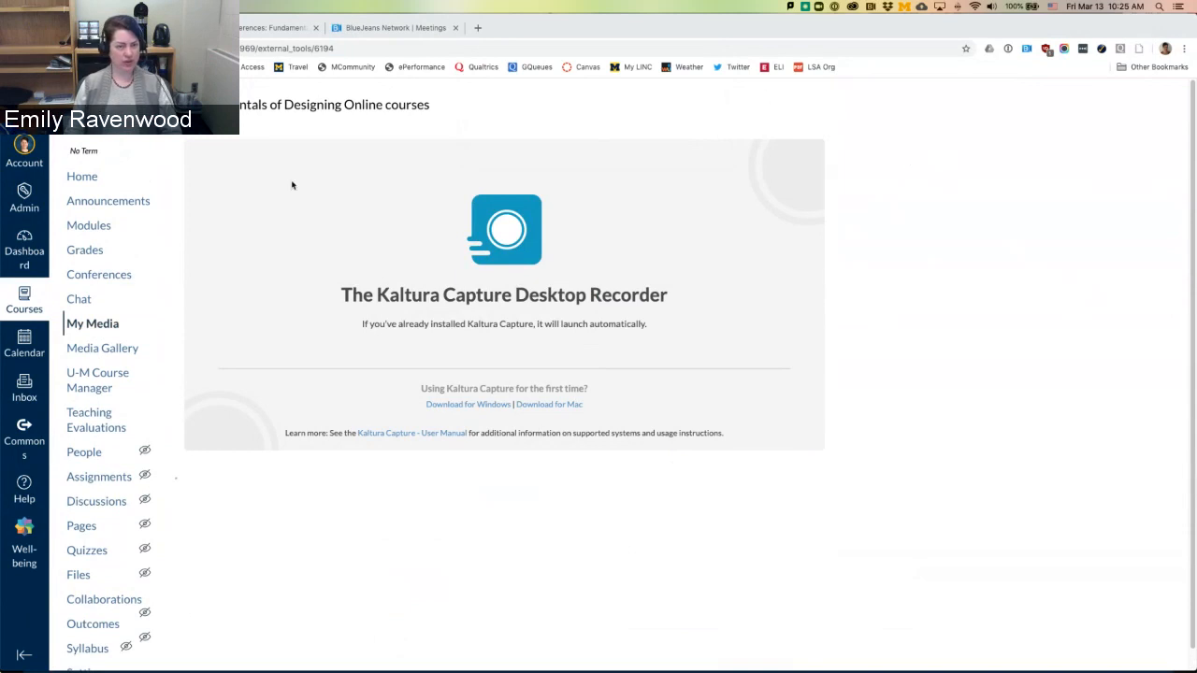
Step: Open Test Recording from My Media and examine its details and the actions available for it
left_click(91, 326)
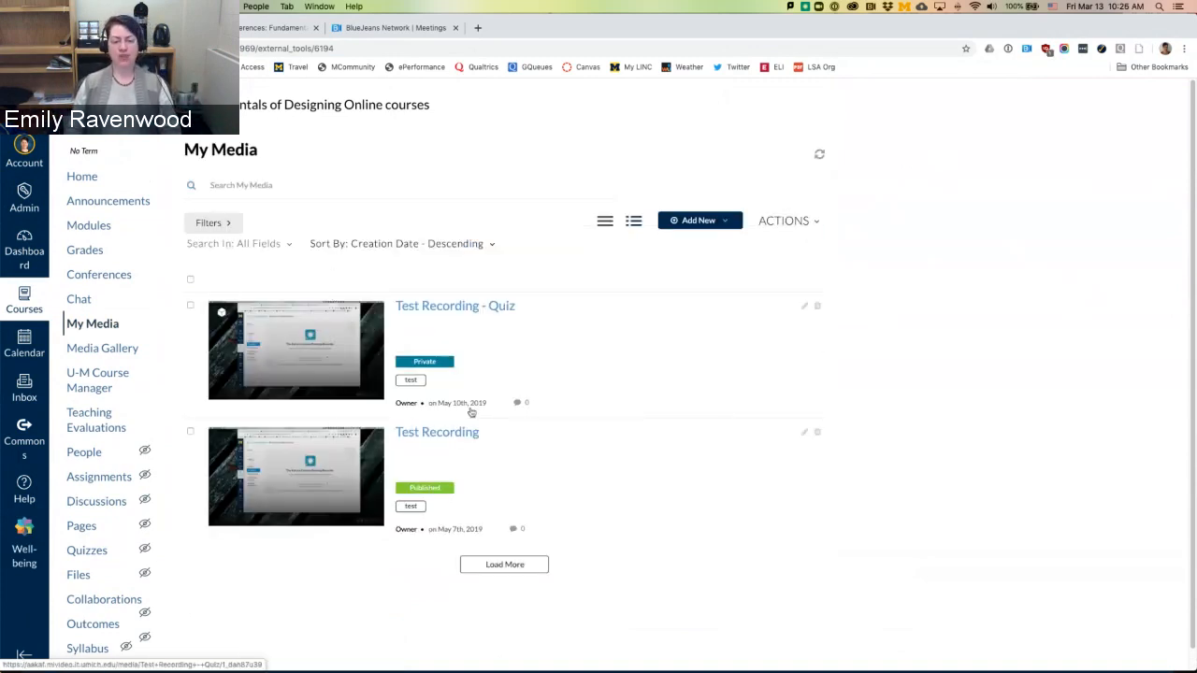
left_click(428, 433)
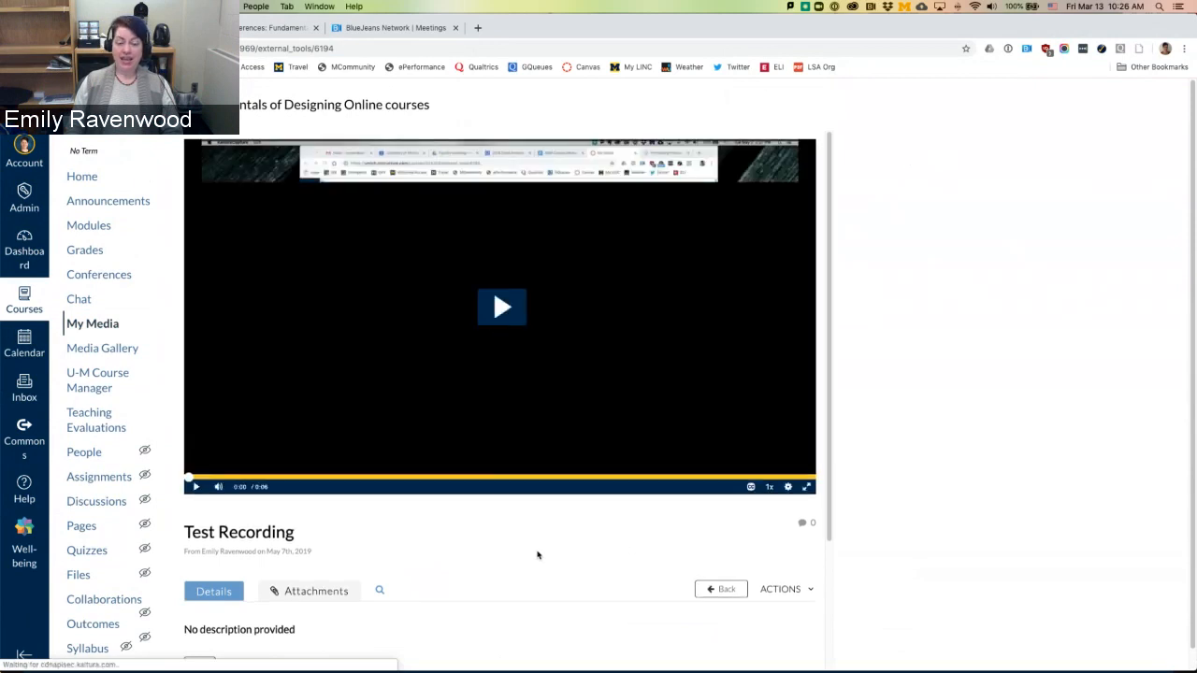
scroll(534, 534, "down", 5)
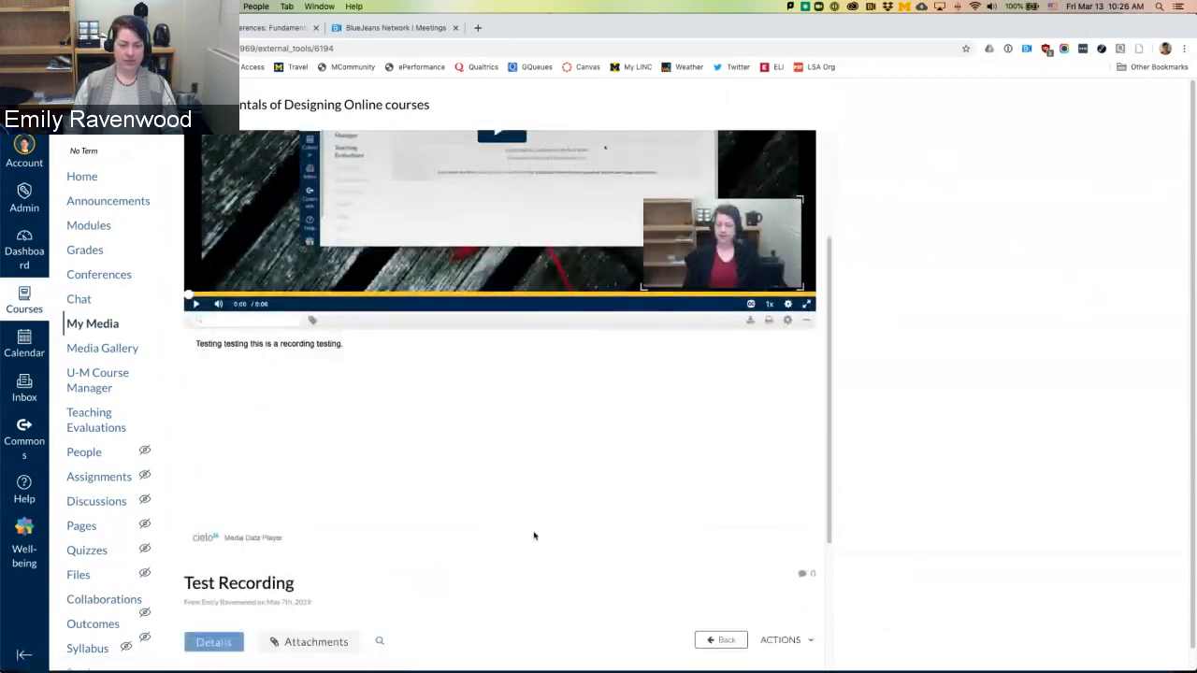
scroll(452, 309, "down", 4)
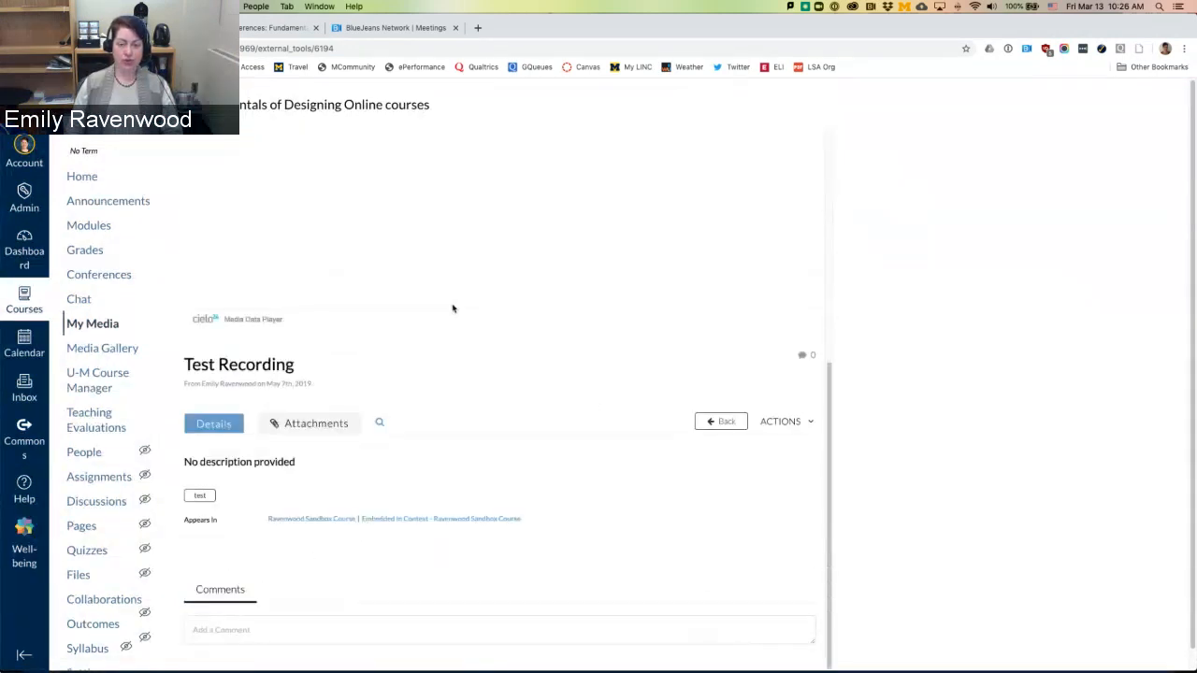
left_click(800, 423)
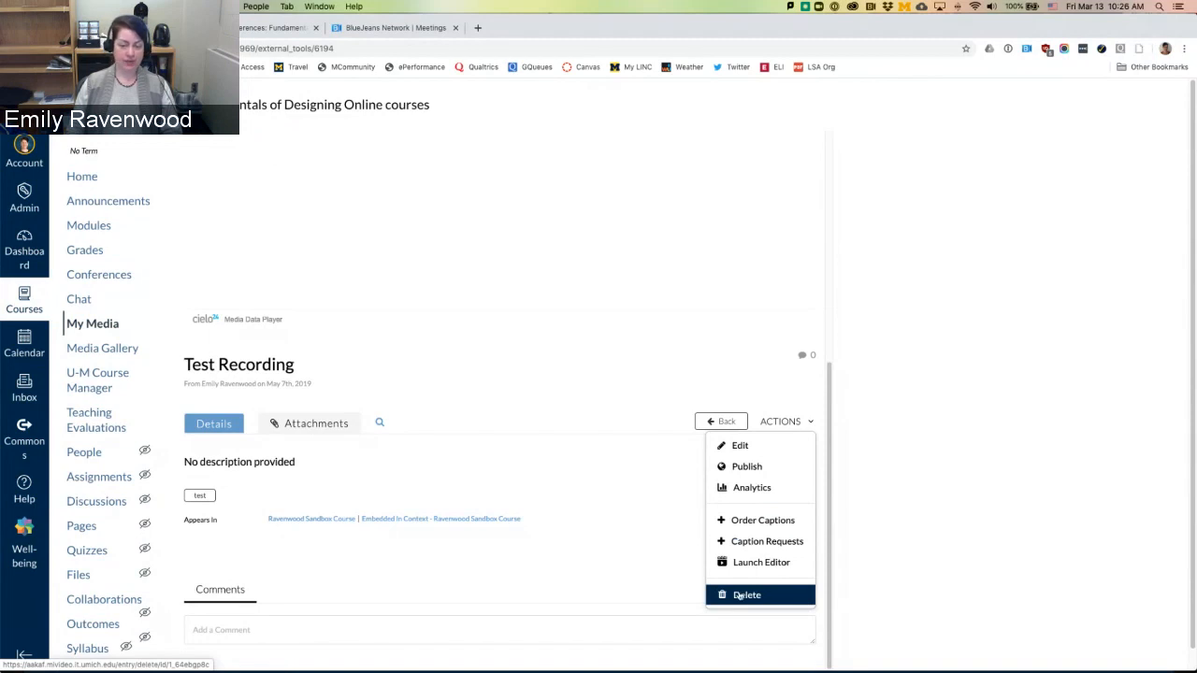
left_click(636, 512)
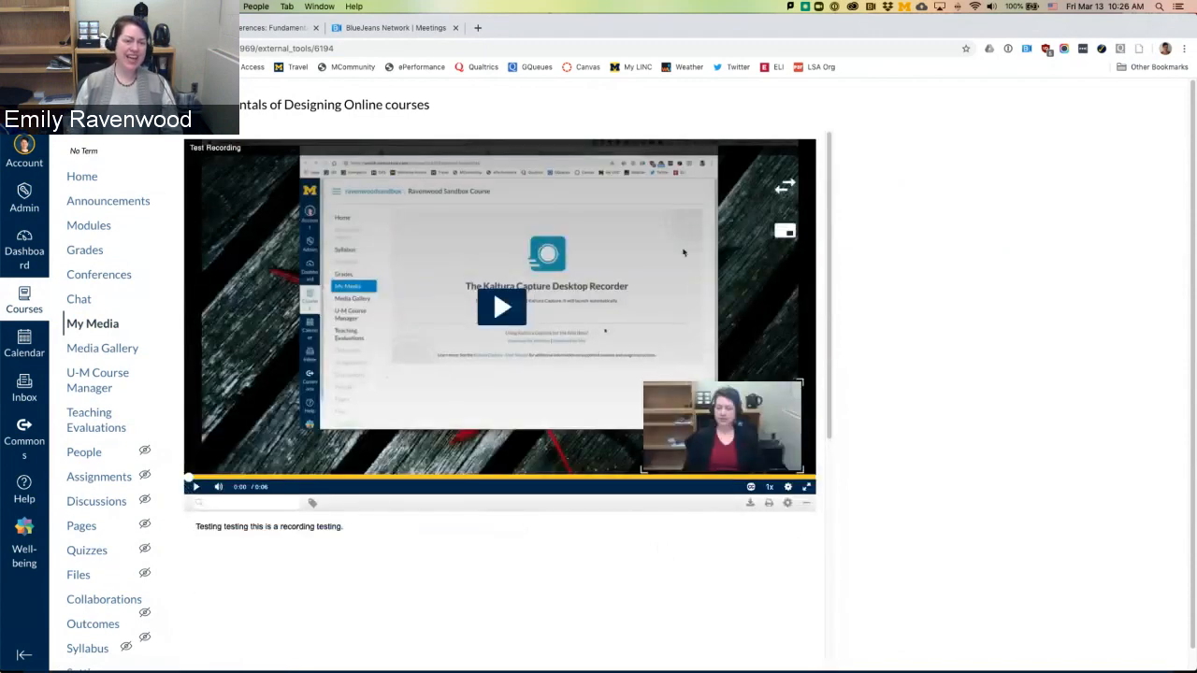
Step: Open the publishing settings for Test Recording from My Media, select Shared Repository, and cancel the change
left_click(82, 331)
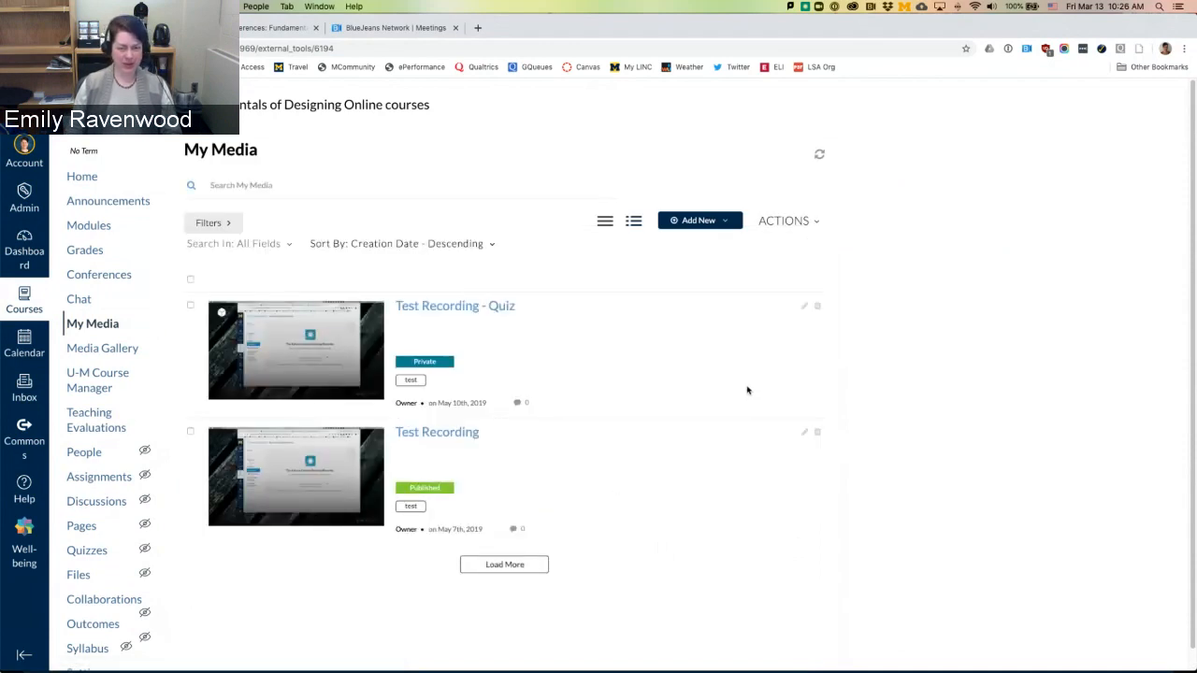
left_click(191, 433)
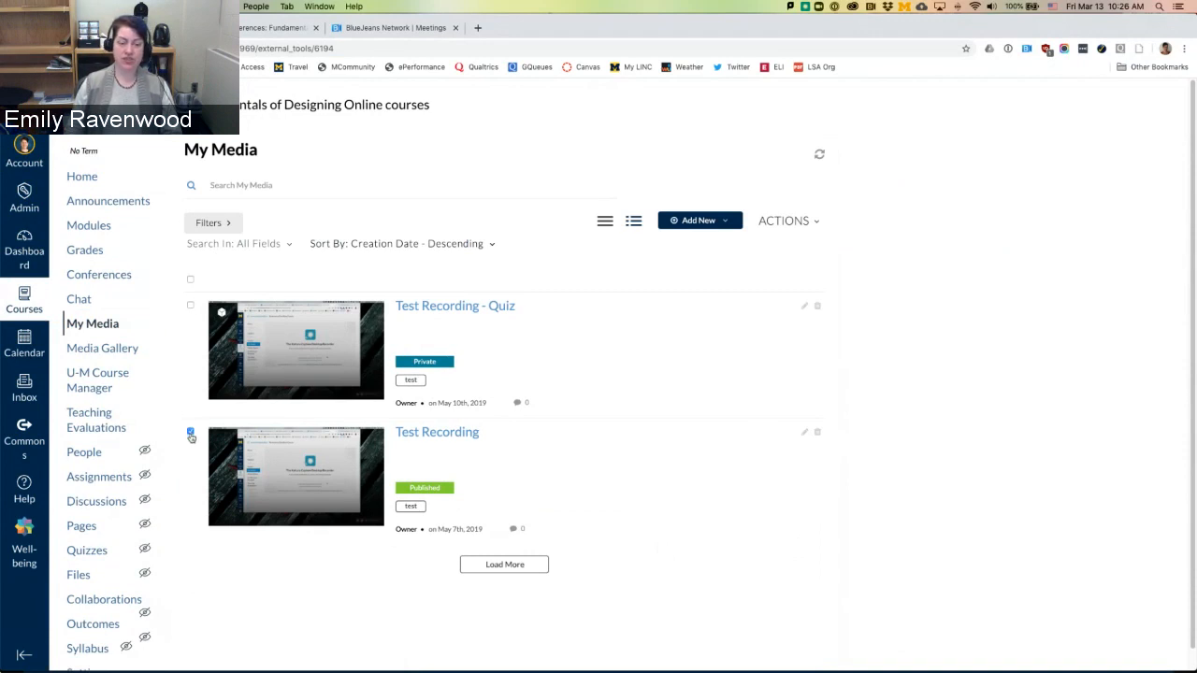
left_click(813, 222)
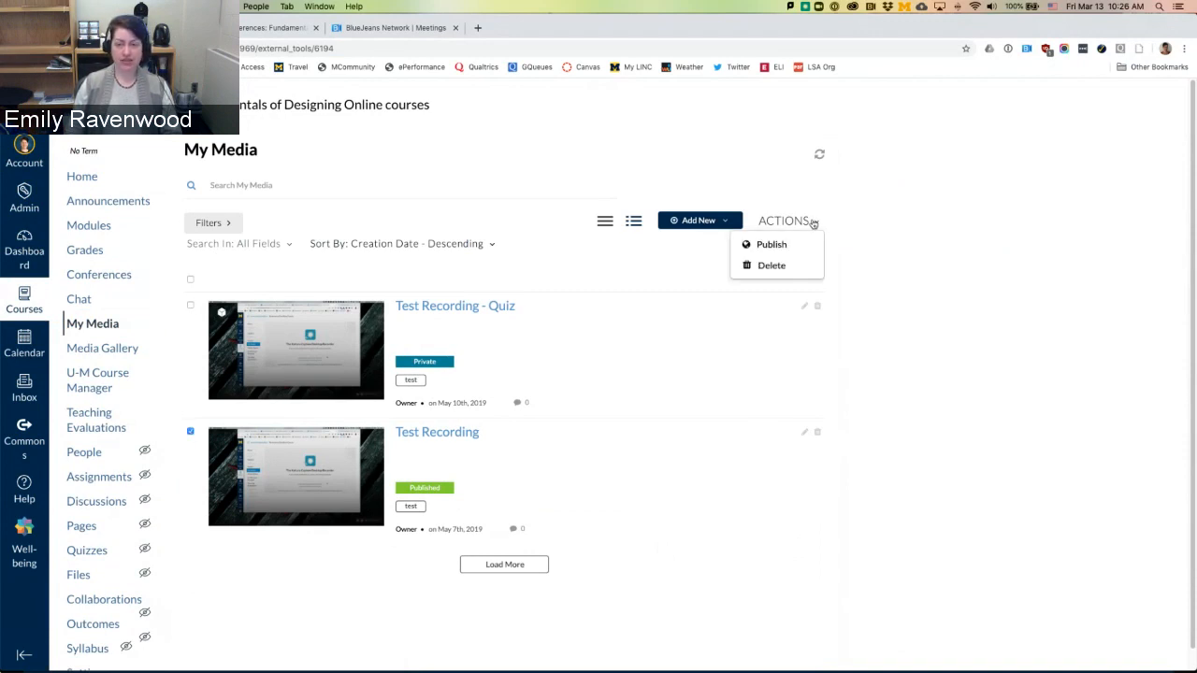
left_click(767, 245)
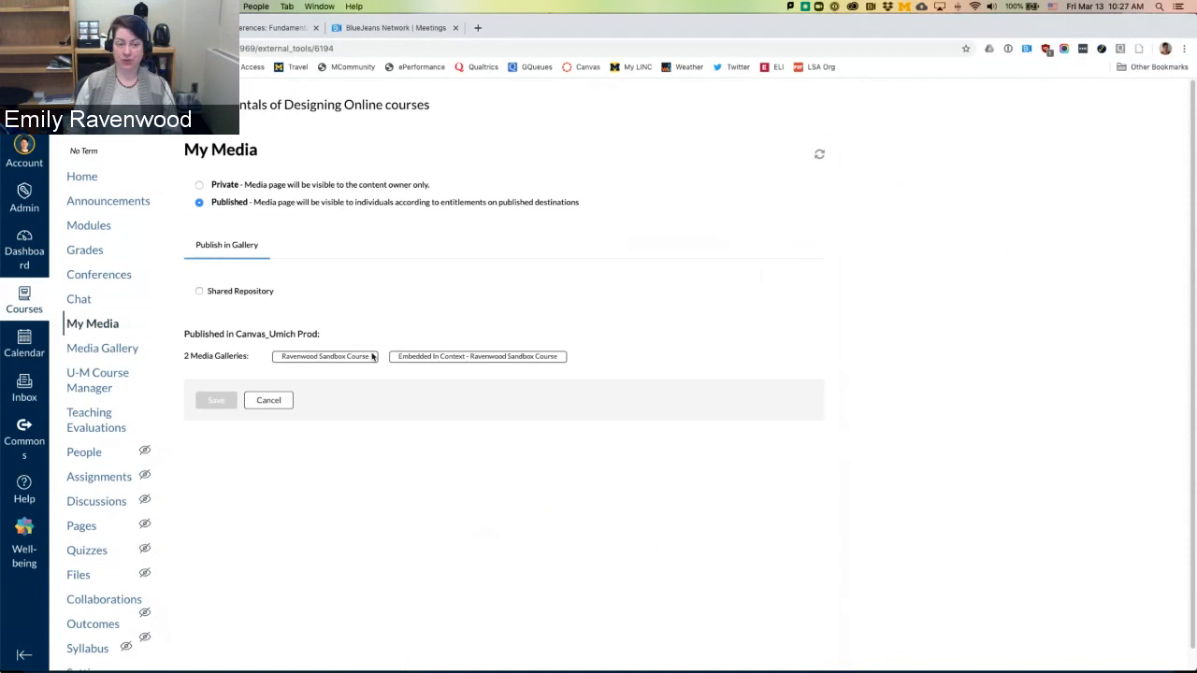
left_click(199, 292)
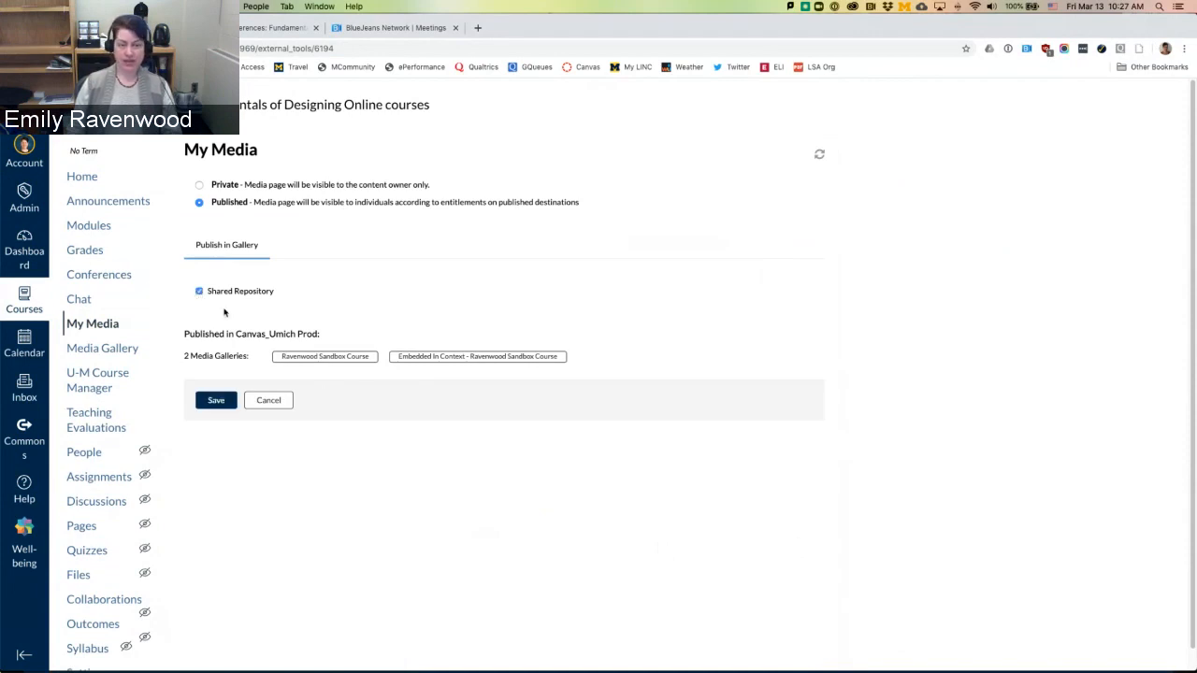
left_click(269, 400)
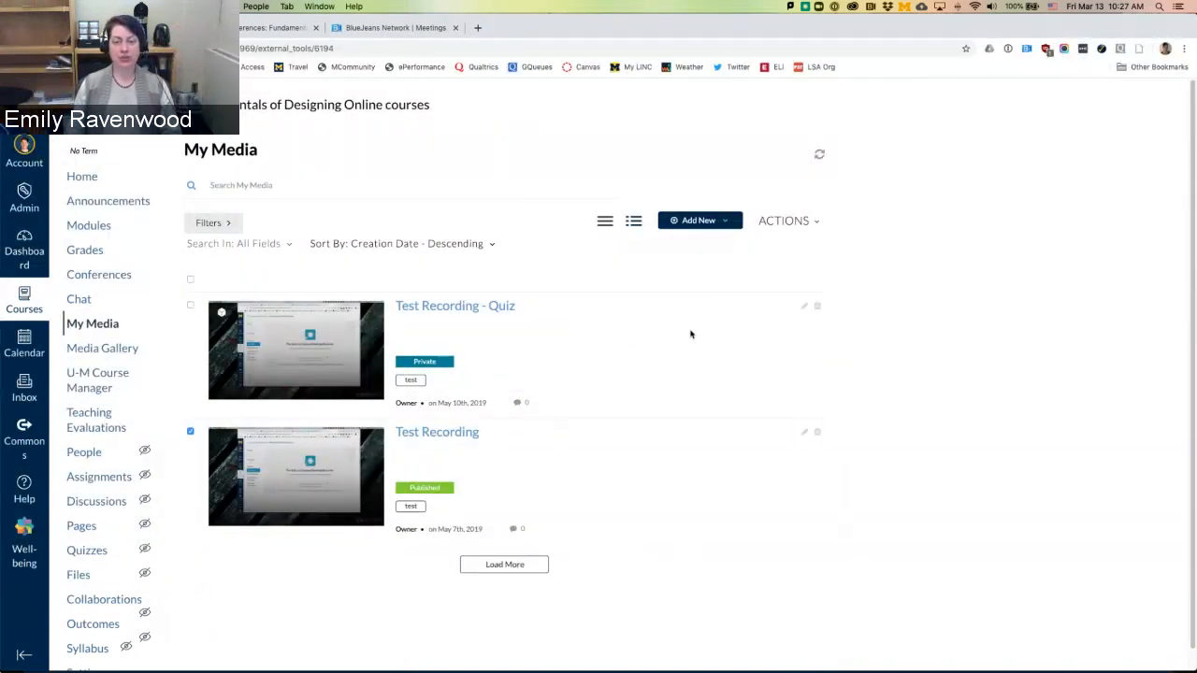
left_click(725, 224)
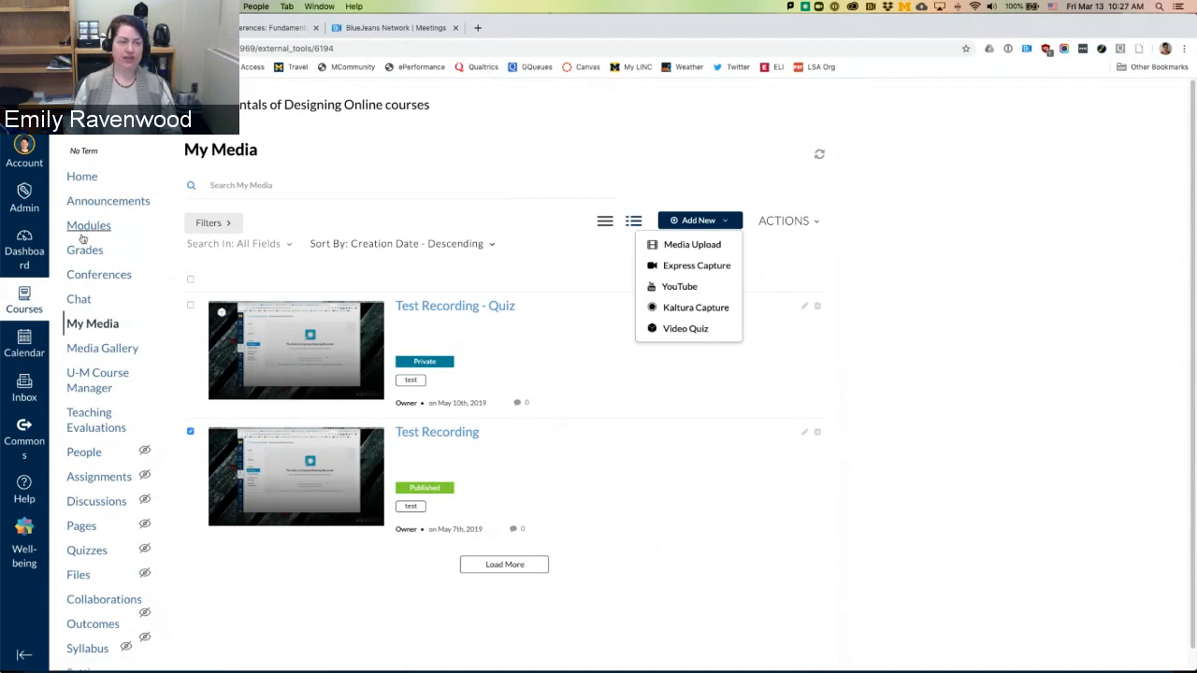
Step: Start a new discussion topic in the course and place the text cursor in its body
left_click(96, 501)
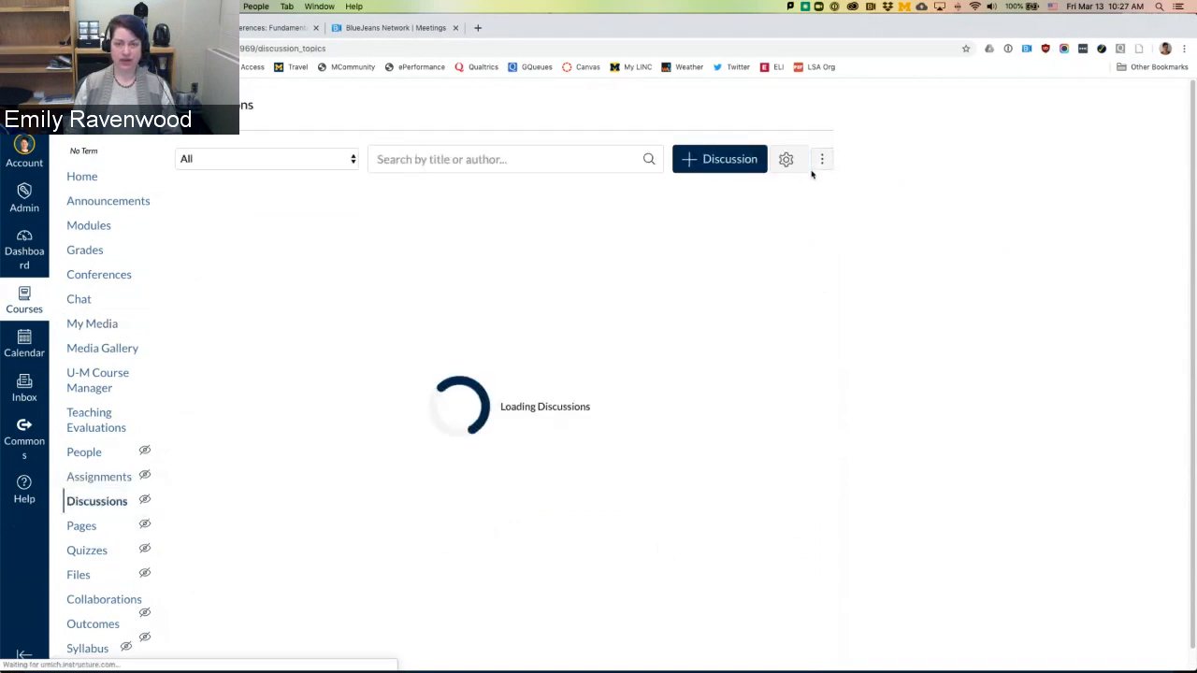
left_click(724, 161)
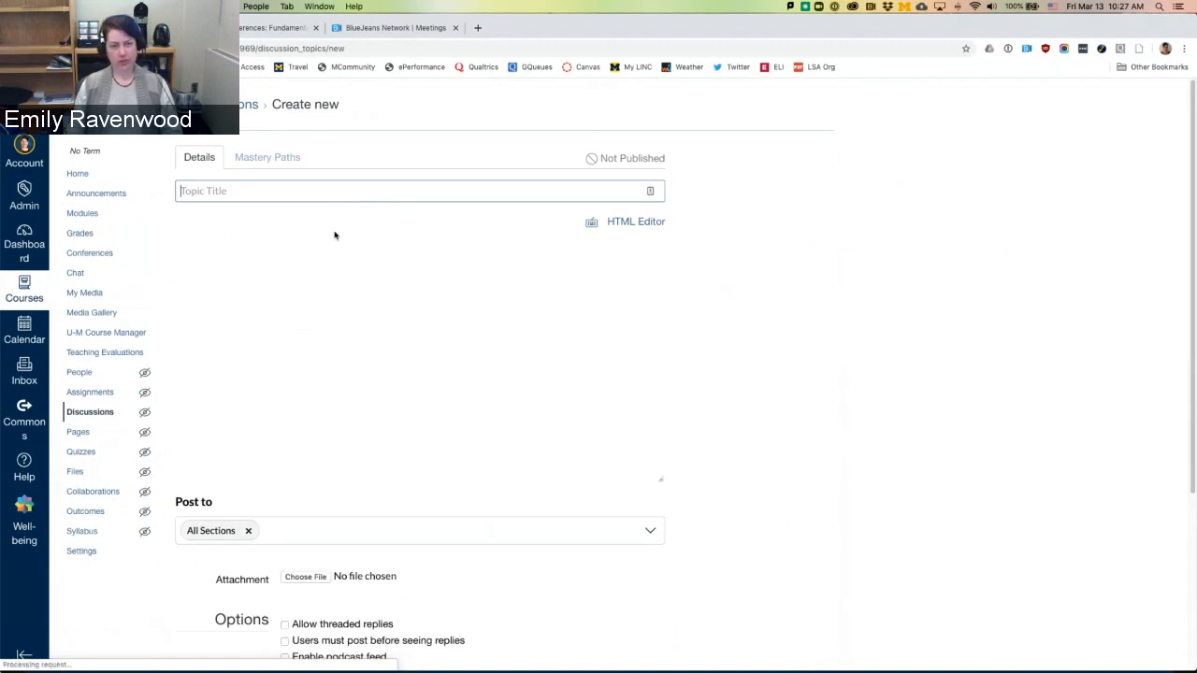
left_click(245, 304)
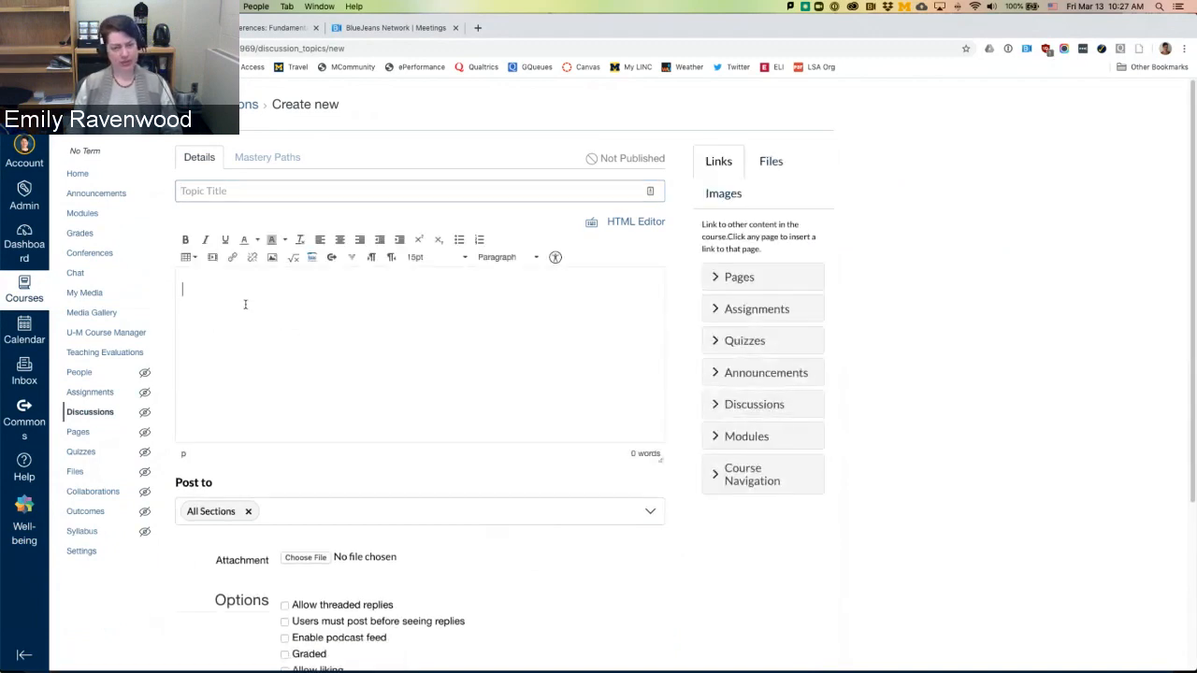
Step: Embed Test Recording from MiVideo in the discussion body, and save and publish the discussion
left_click(353, 261)
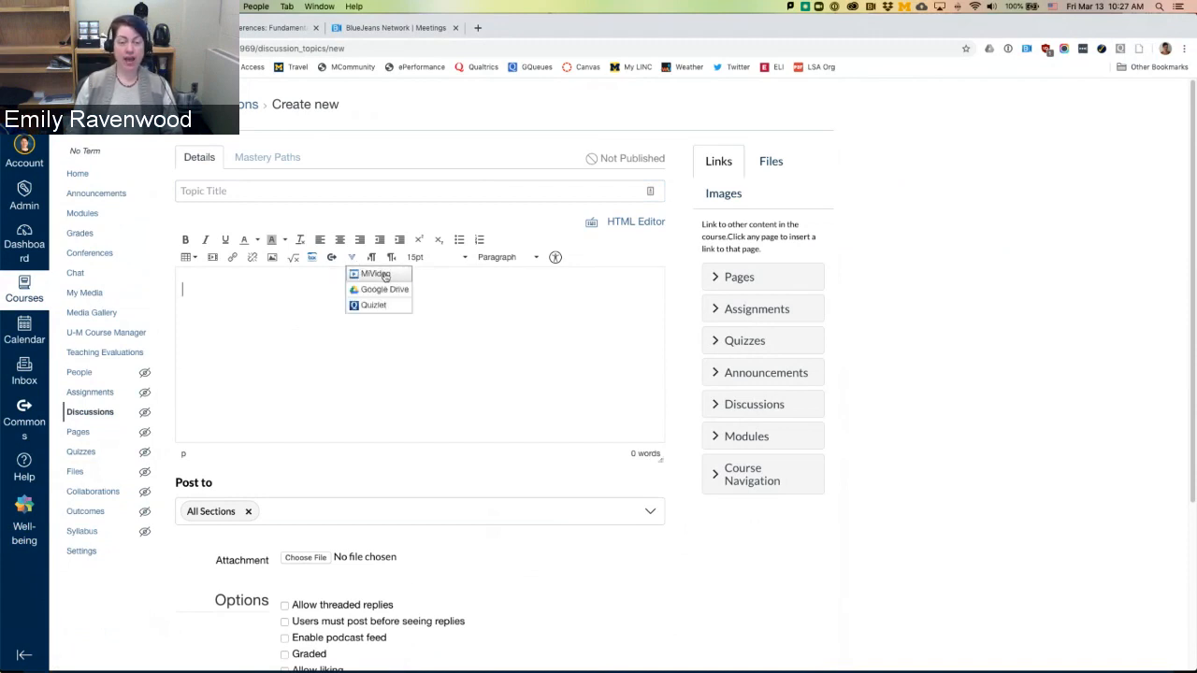
left_click(375, 274)
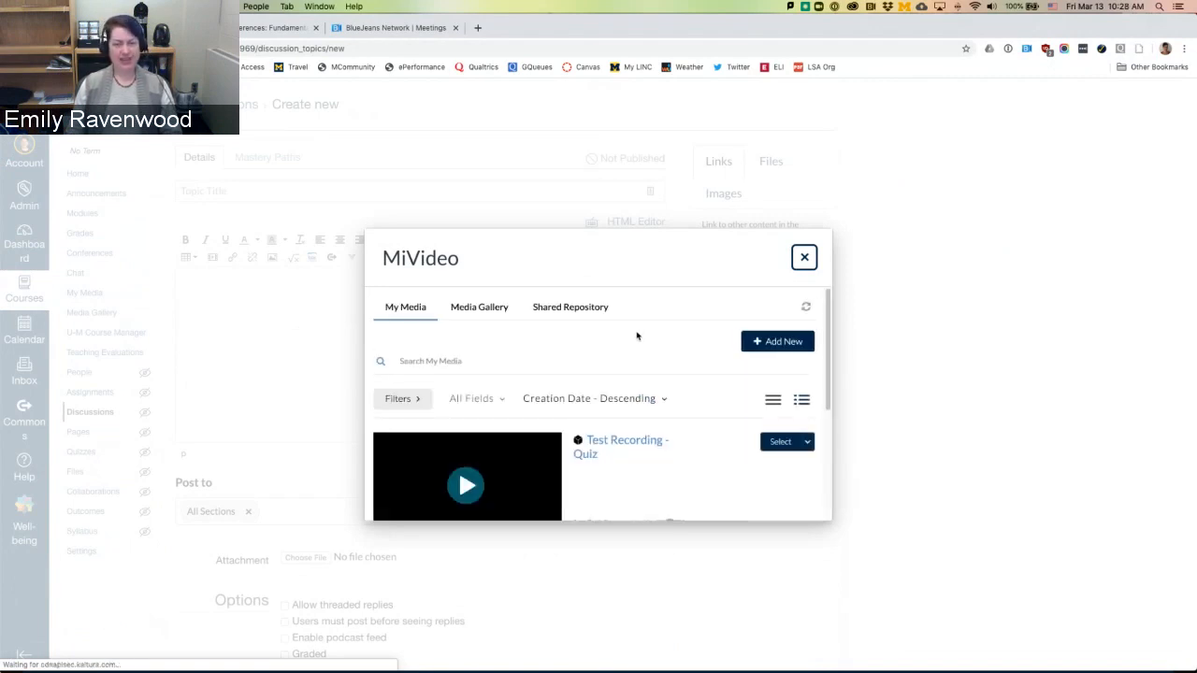
scroll(668, 401, "down", 3)
scroll(671, 403, "up", 2)
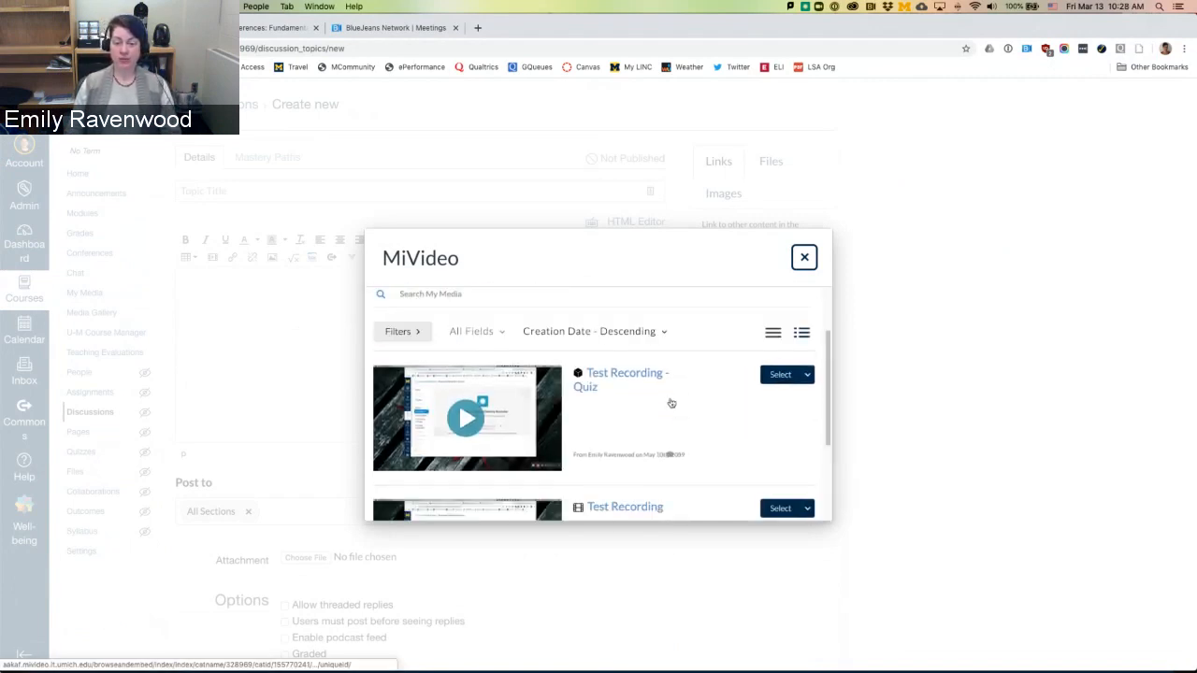
scroll(671, 403, "up", 1)
scroll(739, 431, "down", 5)
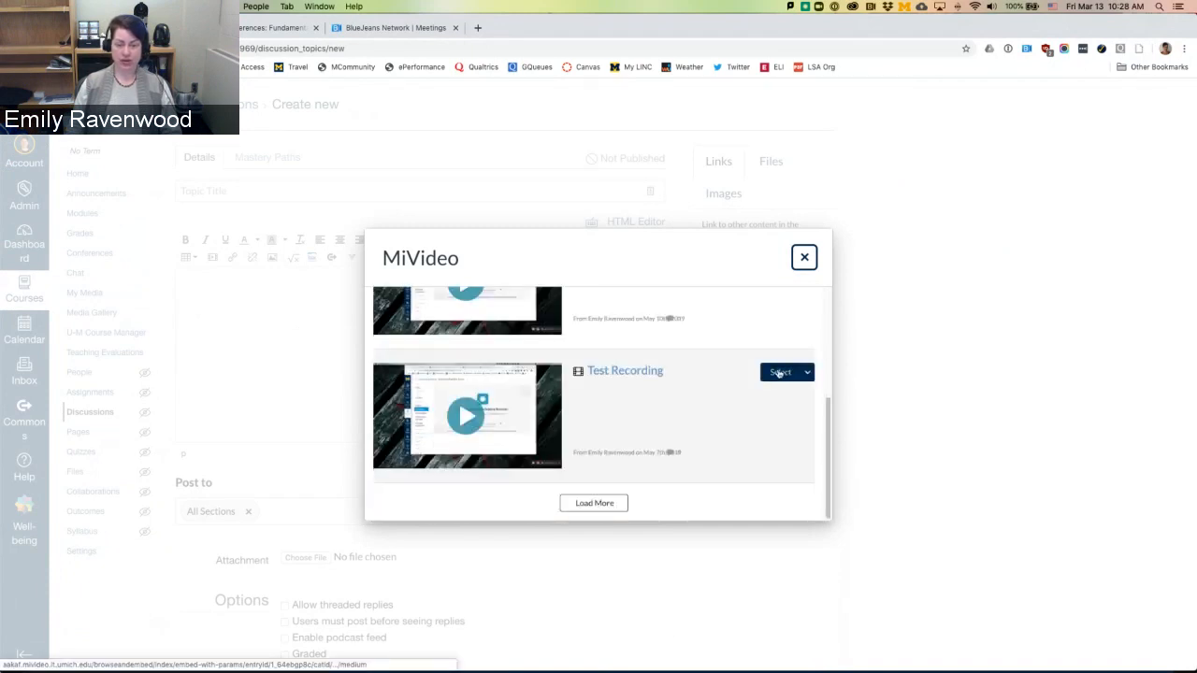
left_click(779, 372)
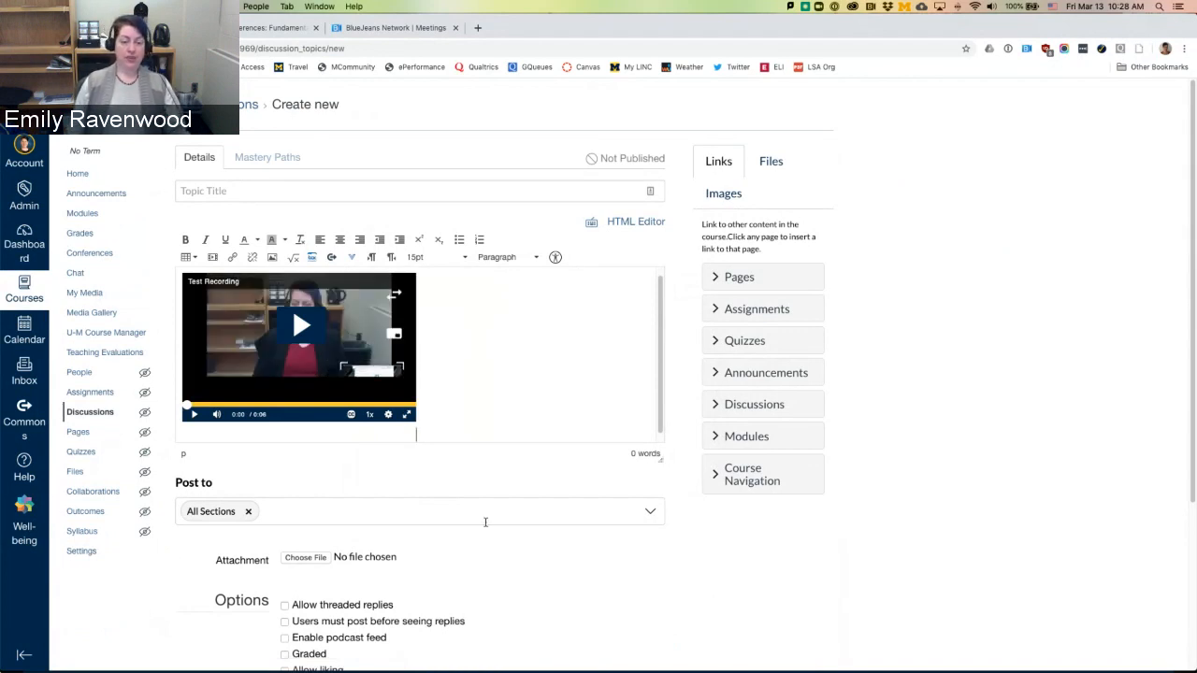
scroll(485, 522, "down", 5)
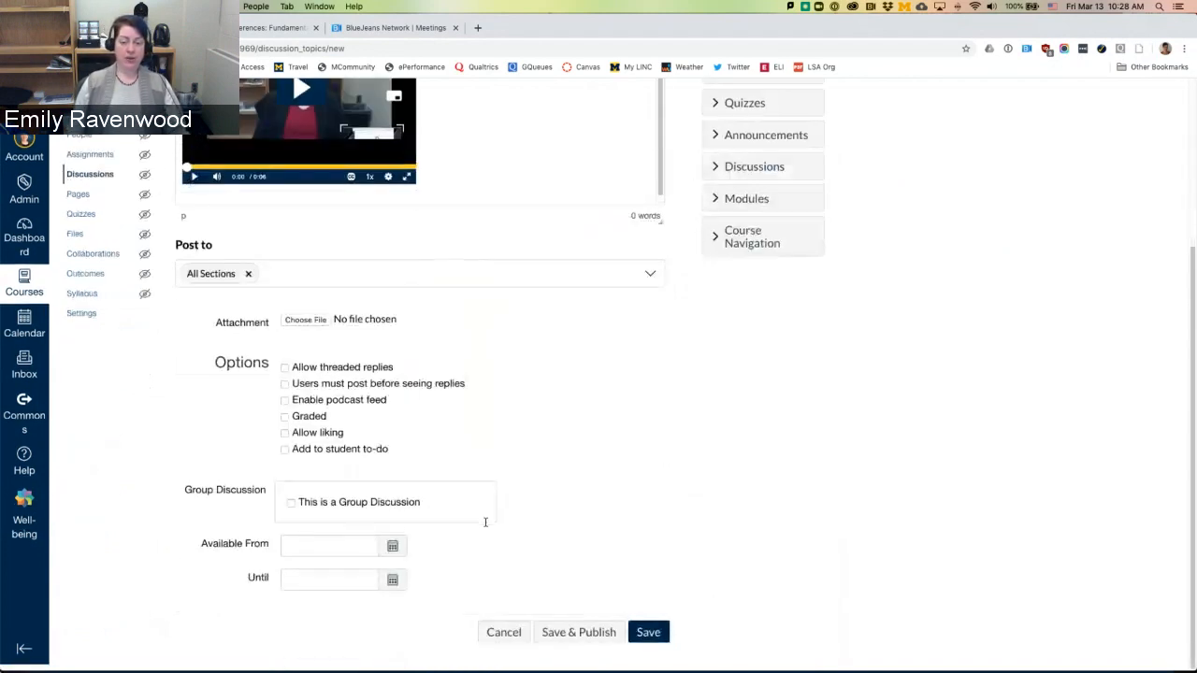
left_click(581, 640)
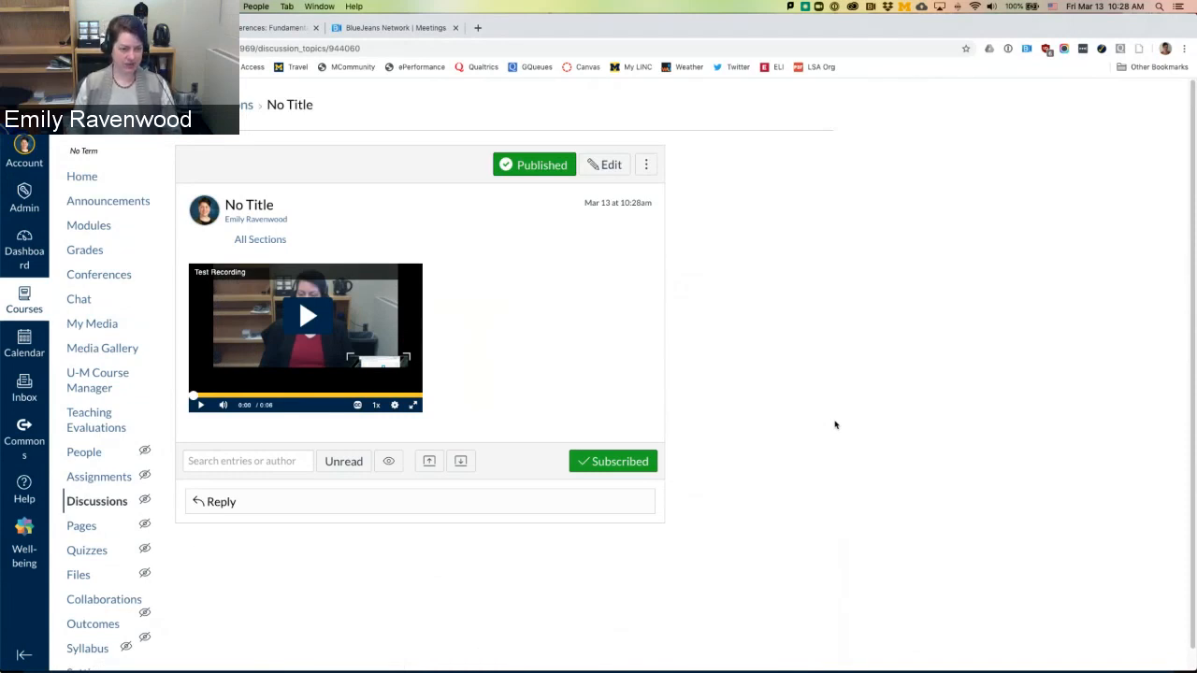
Step: Add Test Recording from My Media to the course's Media Gallery and publish it there
left_click(88, 350)
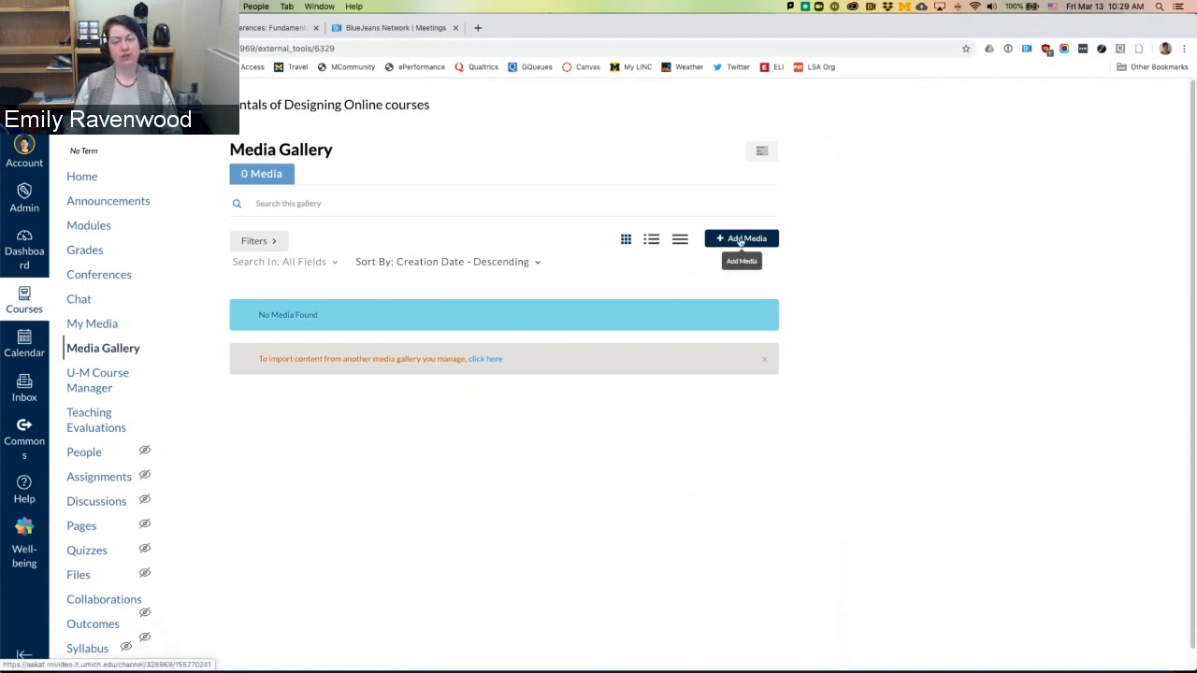
left_click(740, 240)
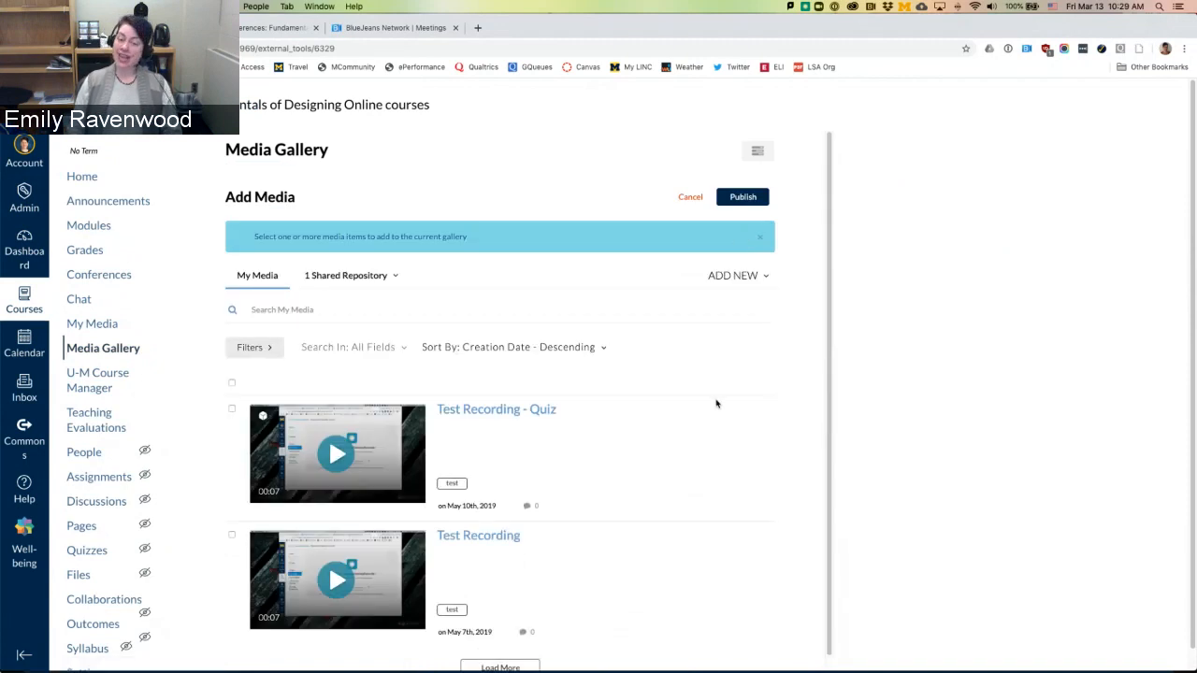
scroll(598, 513, "down", 1)
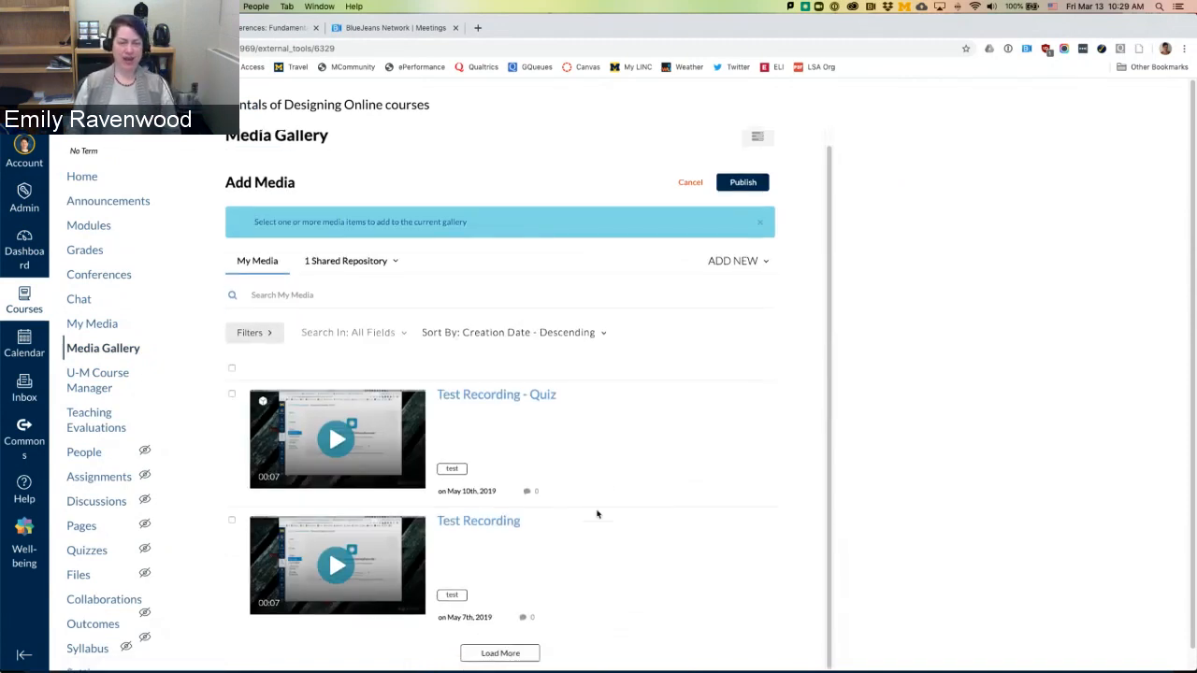
left_click(232, 520)
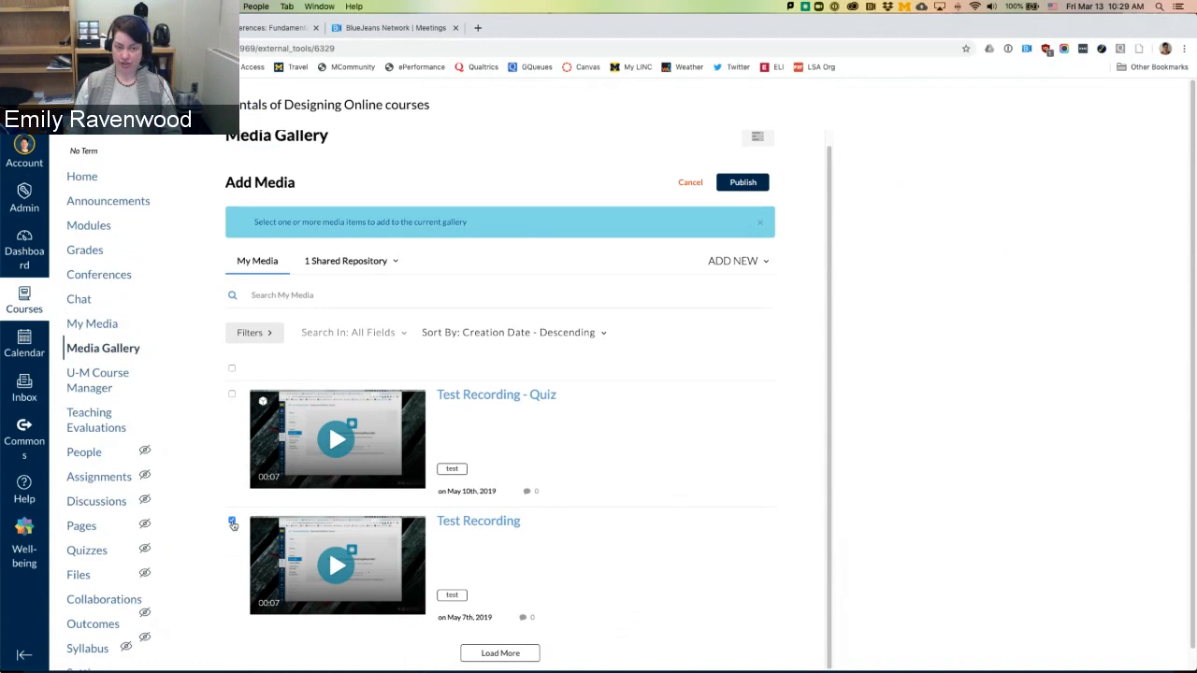
left_click(748, 184)
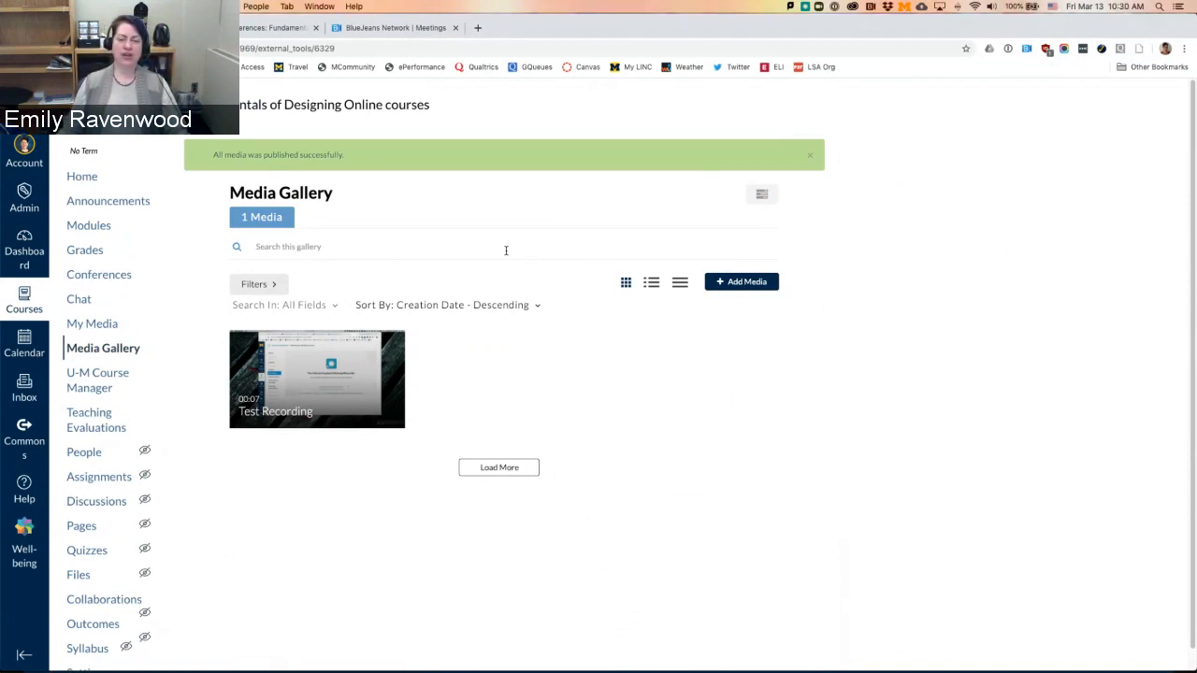
Step: Open the comments of Test Recording from the Media Gallery and start a new comment
mouse_move(307, 373)
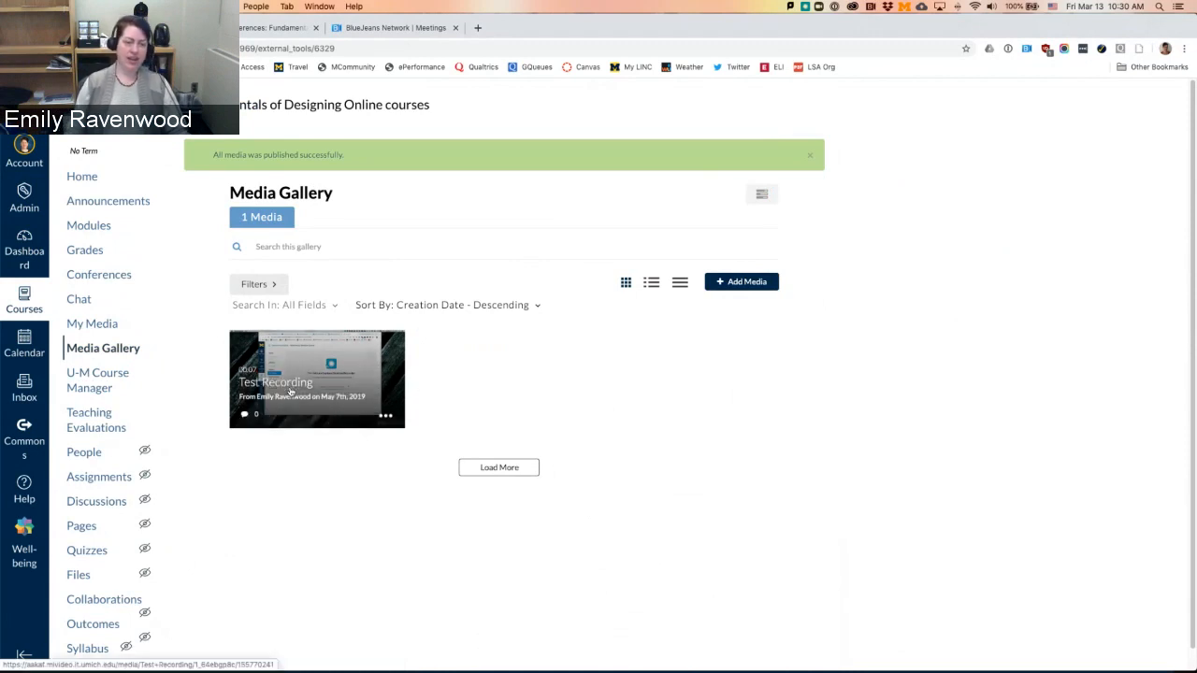
left_click(245, 419)
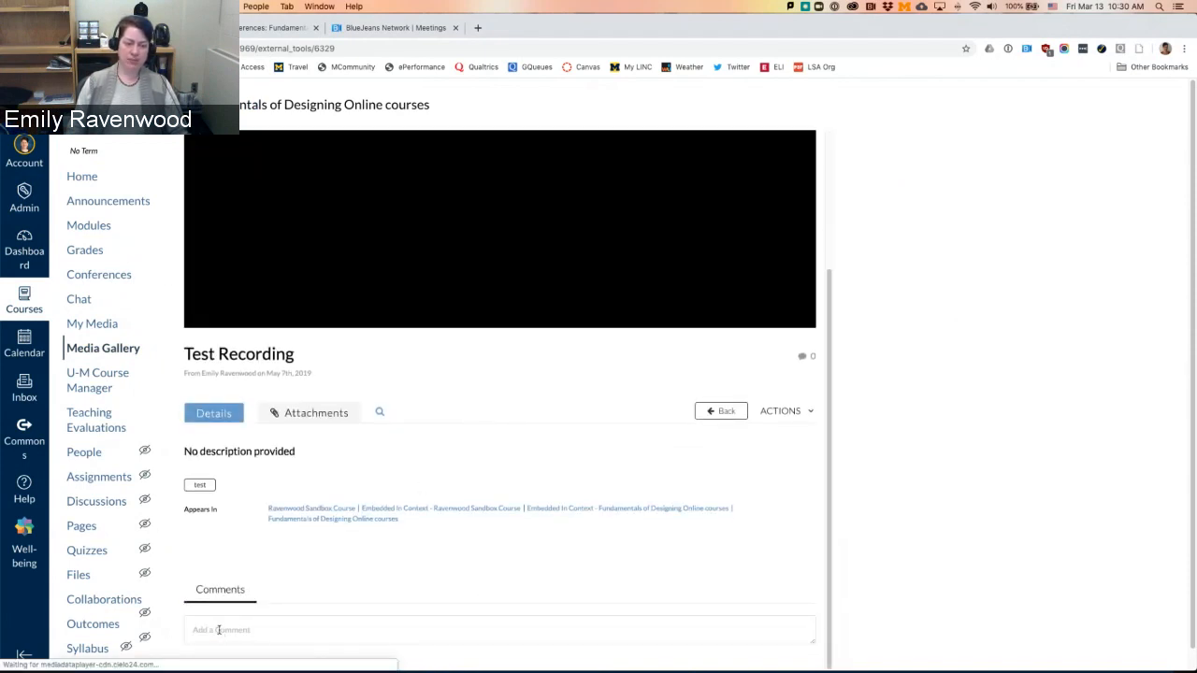
left_click(219, 630)
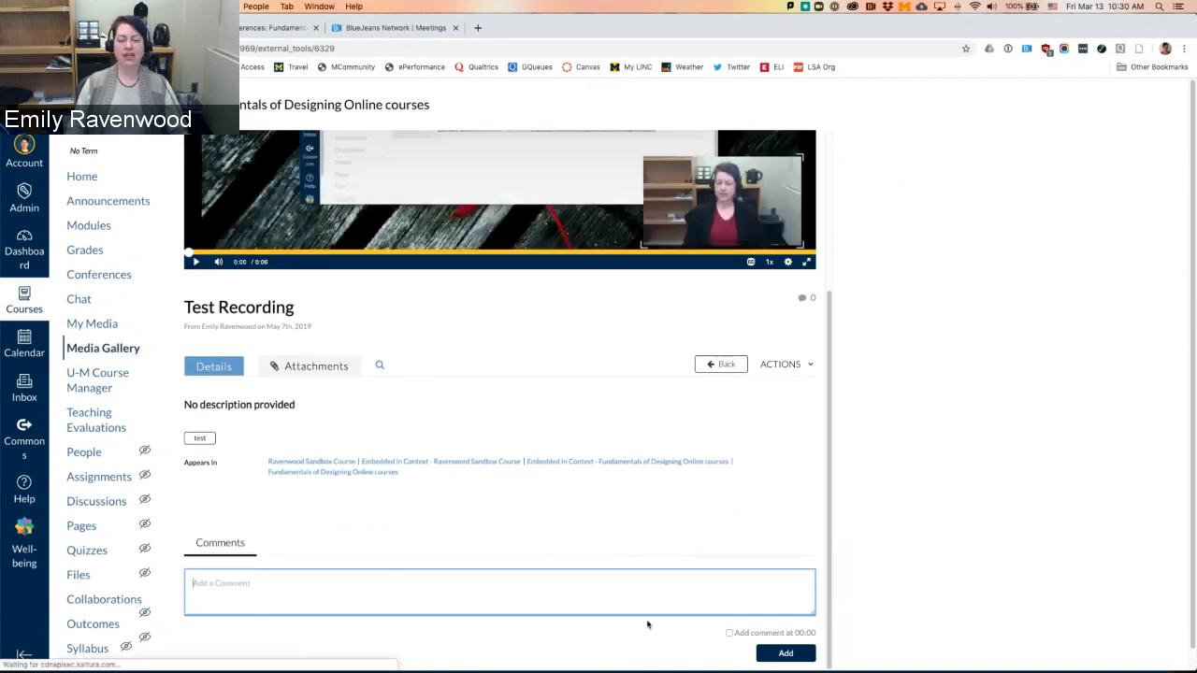